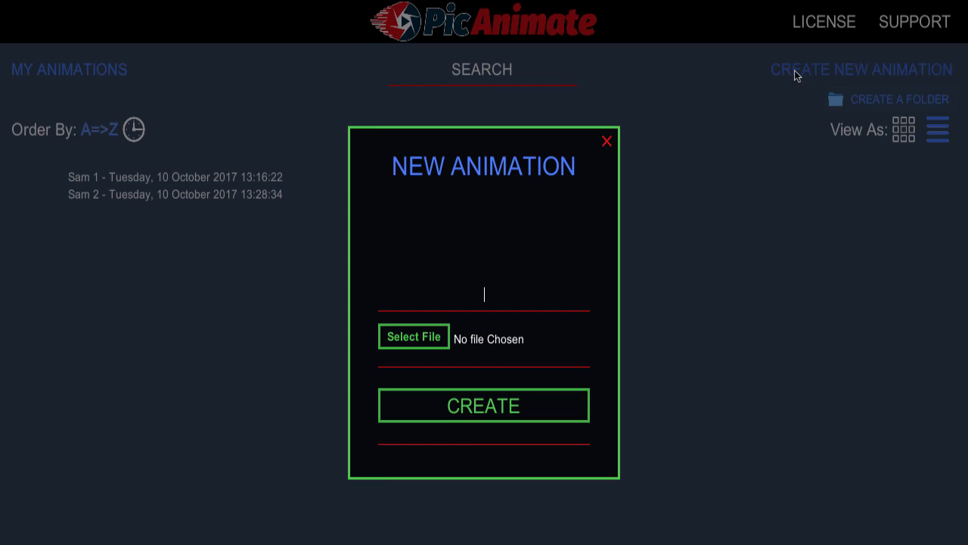
# Name the new animation Demo1 and choose AX5A8662.JPG from the Baikal Photos folder as its image
pyautogui.write('Demo1')
pyautogui.click(428, 338)
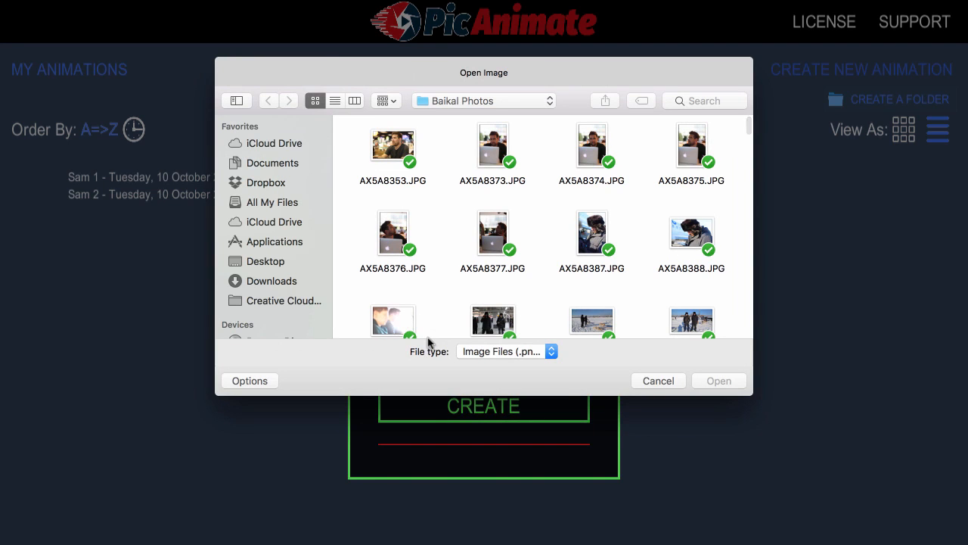
pyautogui.scroll(-10, 569, 245)
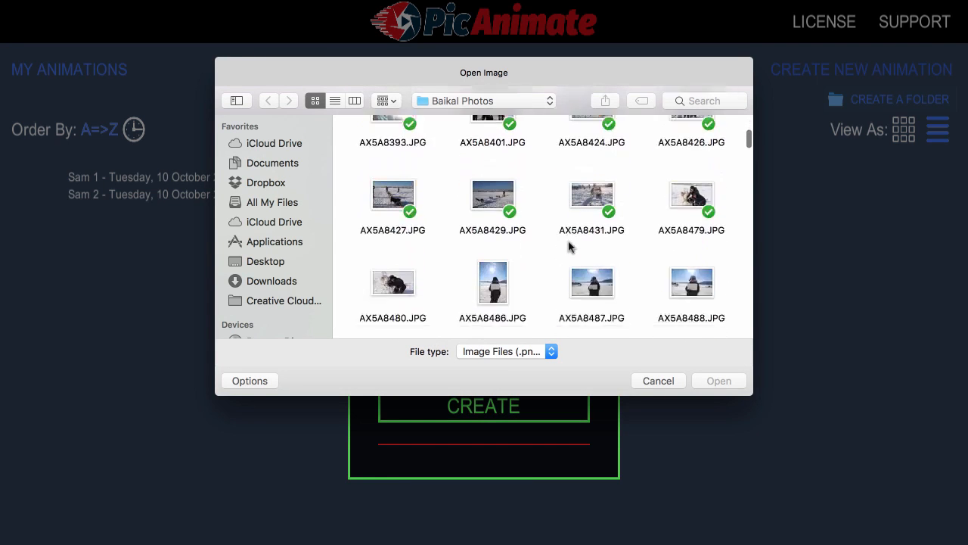
pyautogui.scroll(-5, 568, 245)
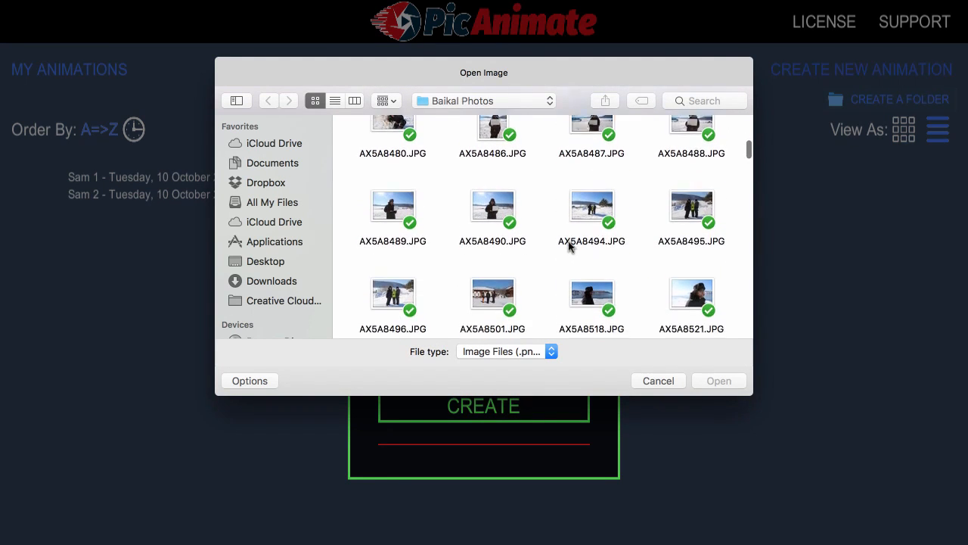
pyautogui.scroll(-1, 569, 244)
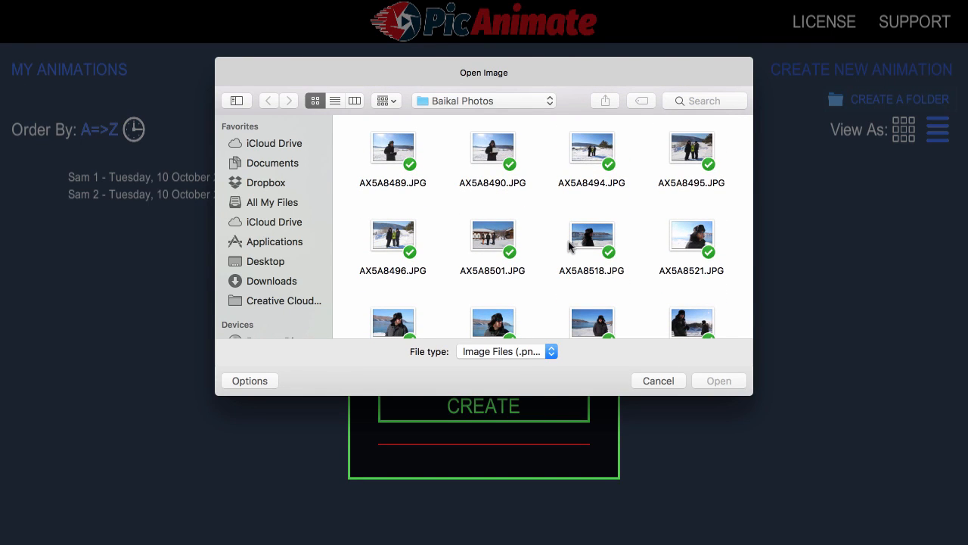
pyautogui.scroll(-10, 583, 249)
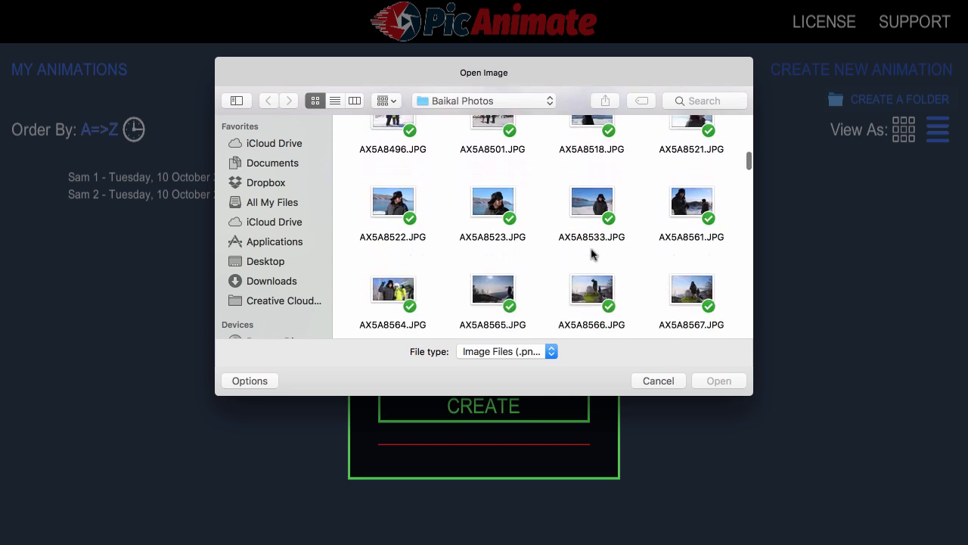
pyautogui.scroll(-10, 592, 254)
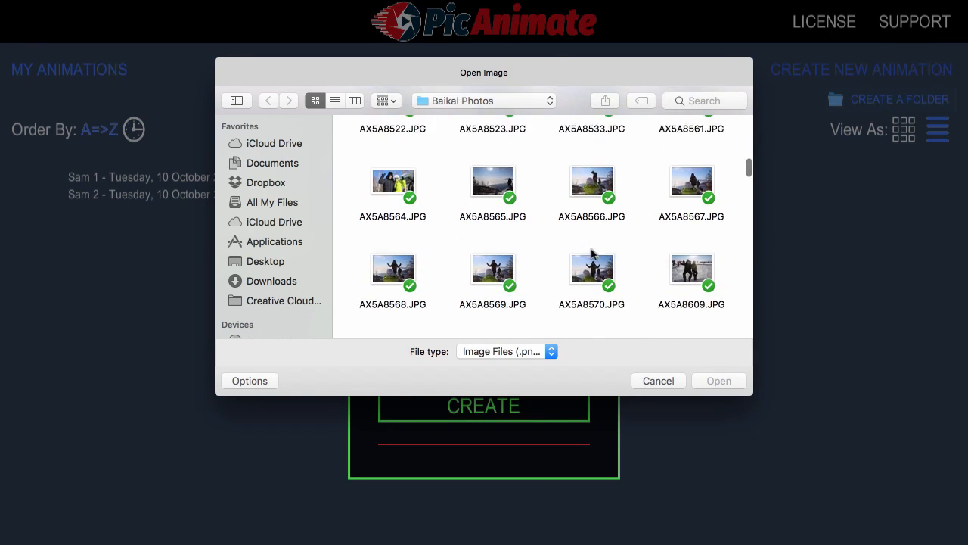
pyautogui.scroll(-10, 592, 254)
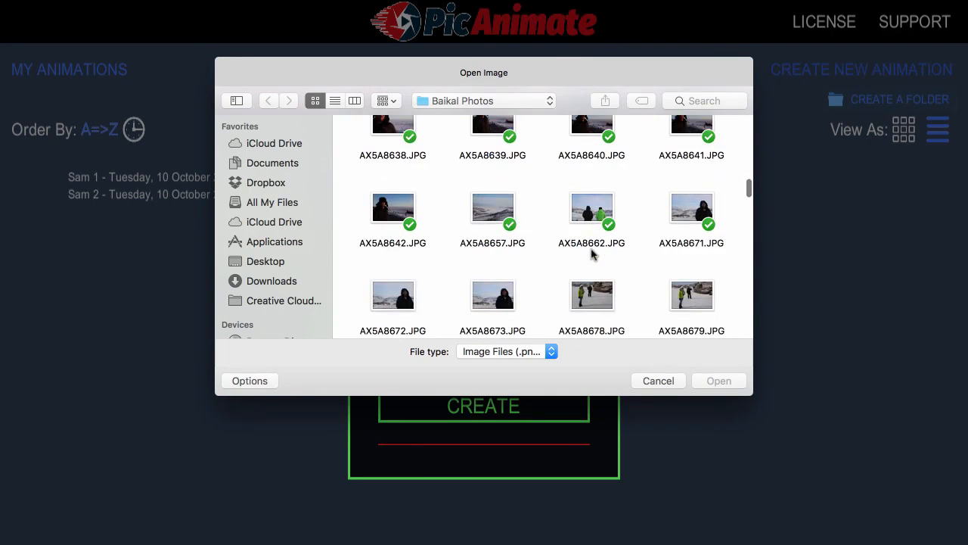
pyautogui.scroll(-10, 592, 254)
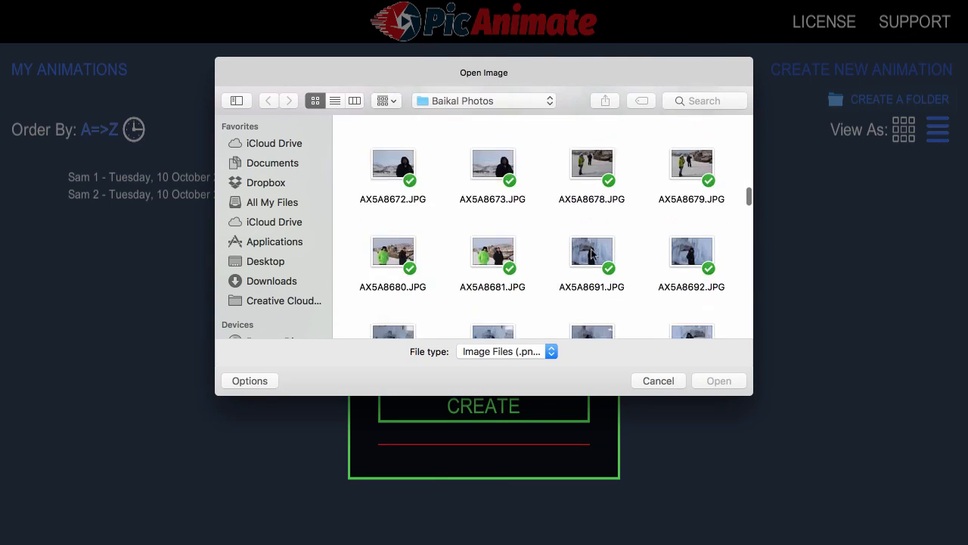
pyautogui.scroll(-10, 592, 254)
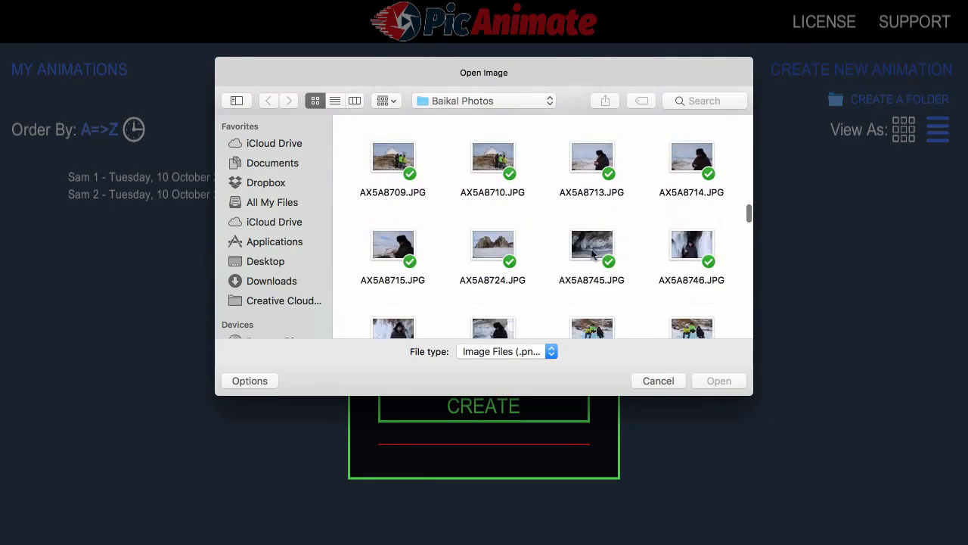
pyautogui.scroll(-10, 592, 254)
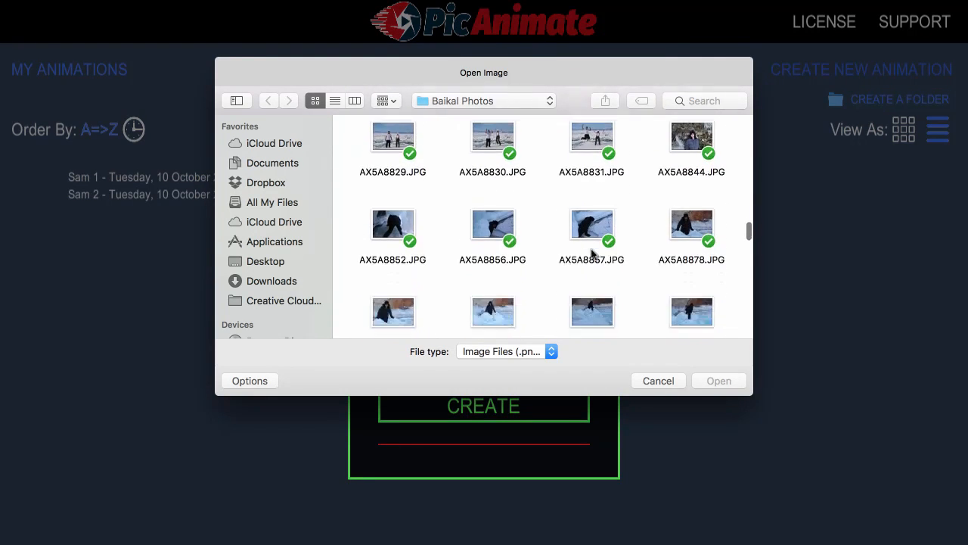
pyautogui.scroll(-4, 593, 254)
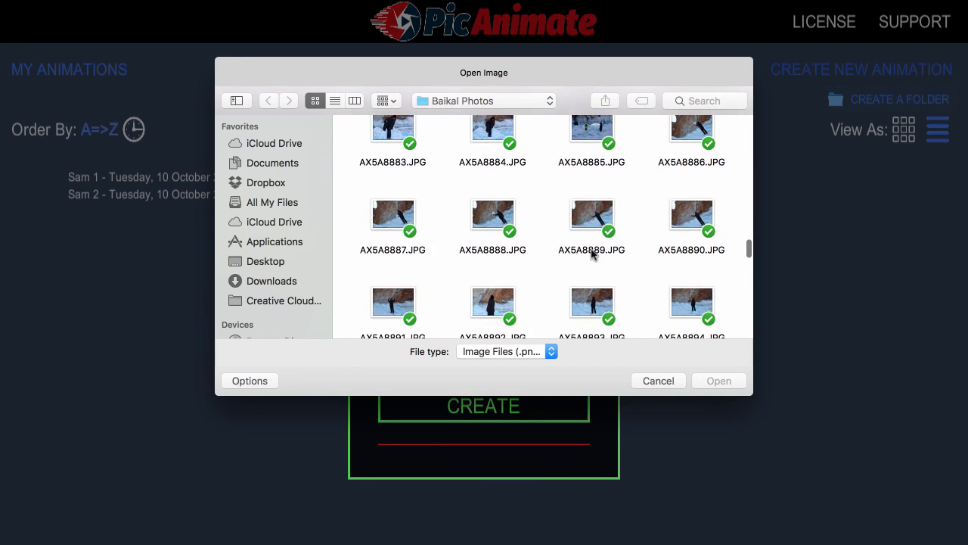
pyautogui.scroll(-6, 560, 259)
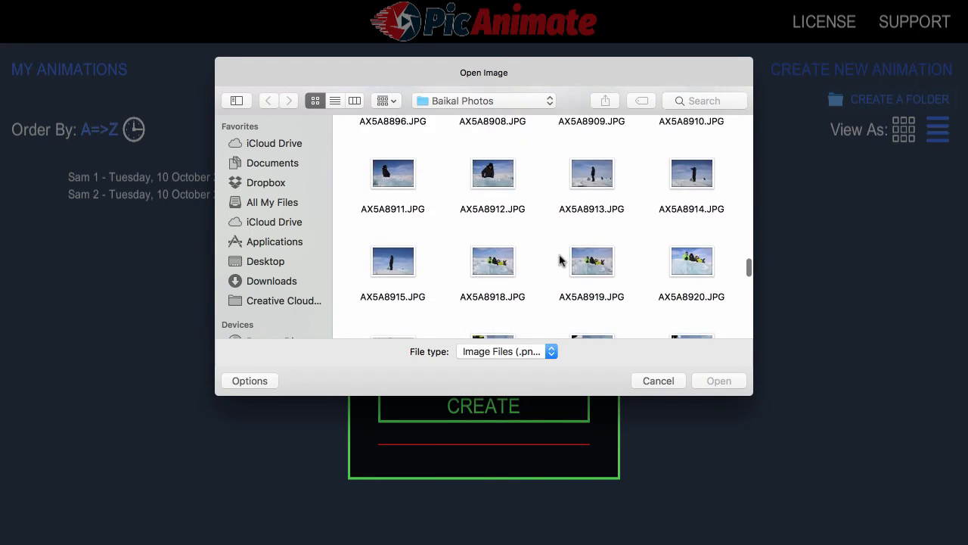
pyautogui.scroll(-8, 560, 260)
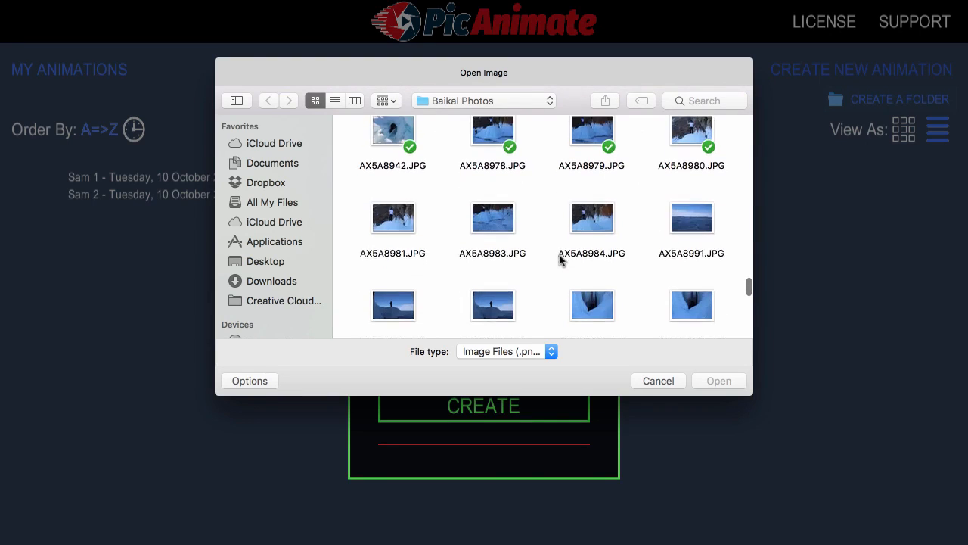
pyautogui.scroll(-5, 559, 260)
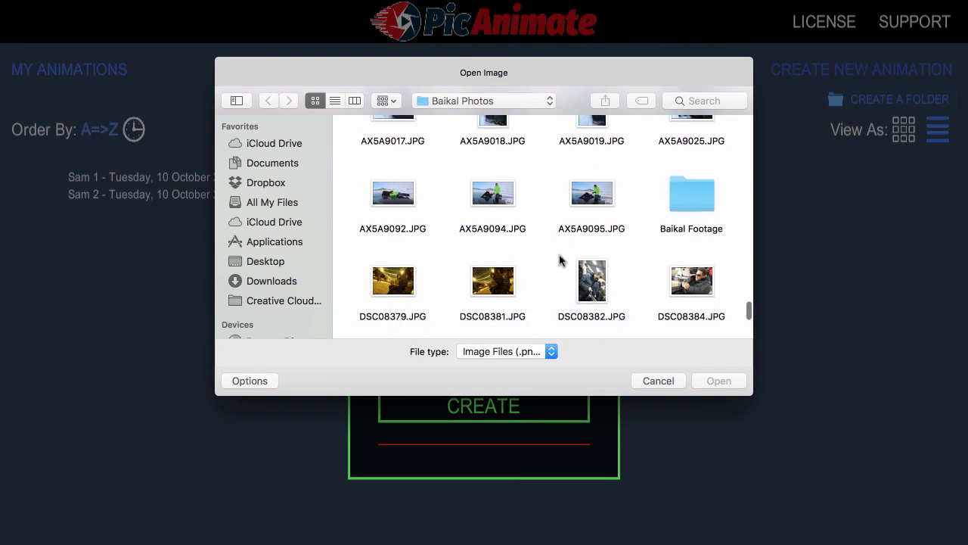
pyautogui.scroll(-3, 560, 259)
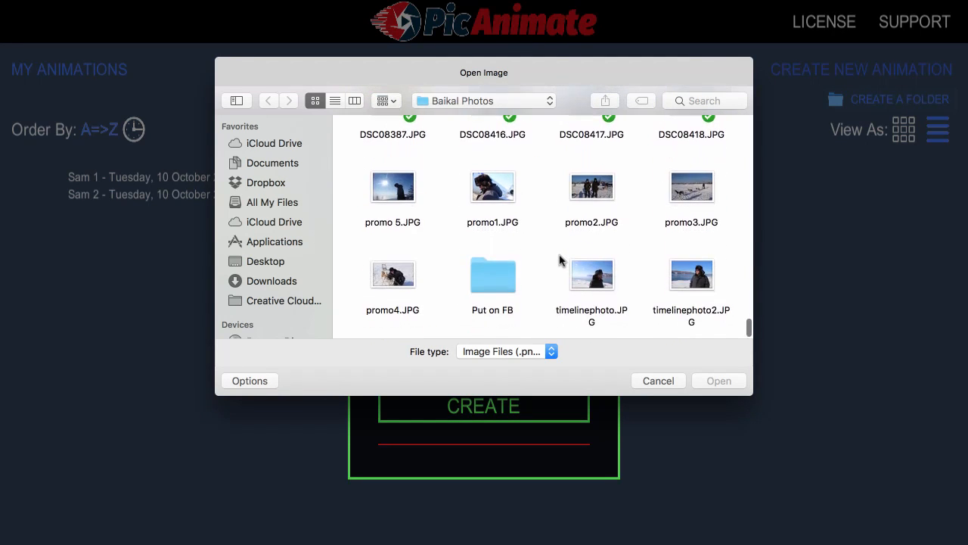
pyautogui.scroll(15, 560, 259)
pyautogui.scroll(2, 566, 239)
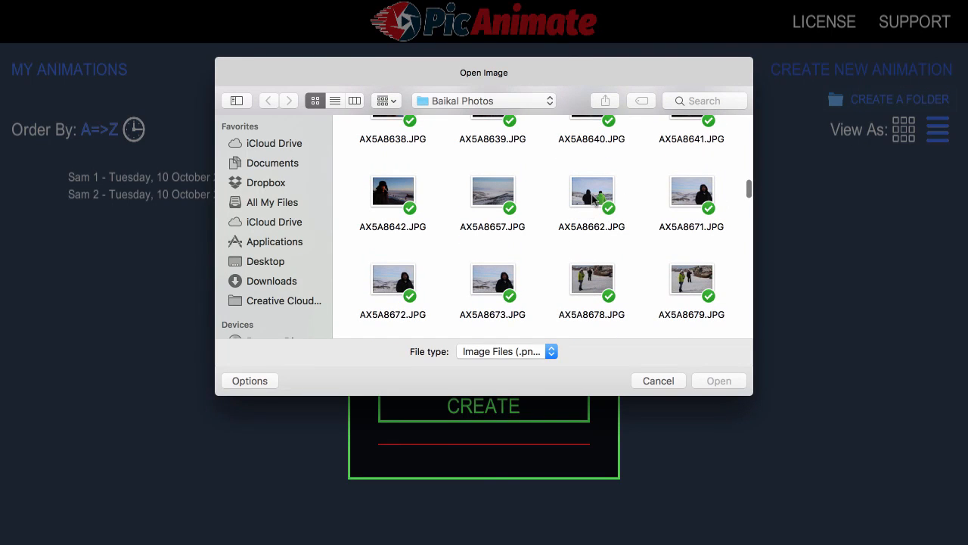
pyautogui.click(596, 197)
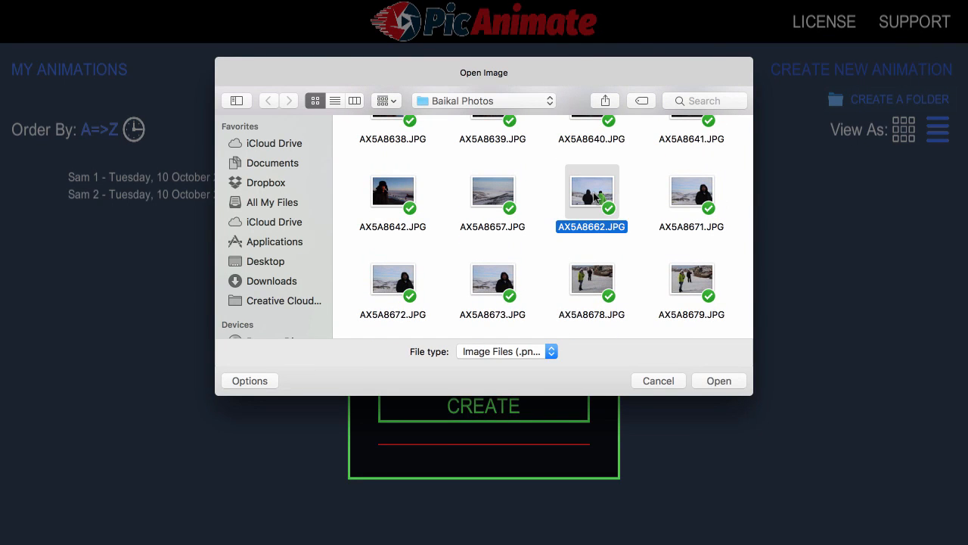
pyautogui.click(727, 382)
# Create the animation and open Demo1 for editing
pyautogui.click(477, 412)
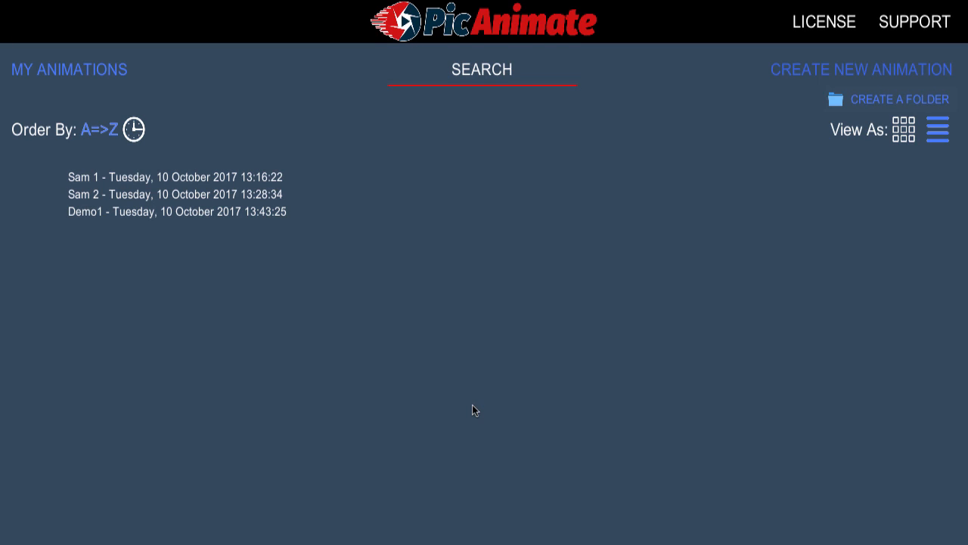
pyautogui.click(146, 213)
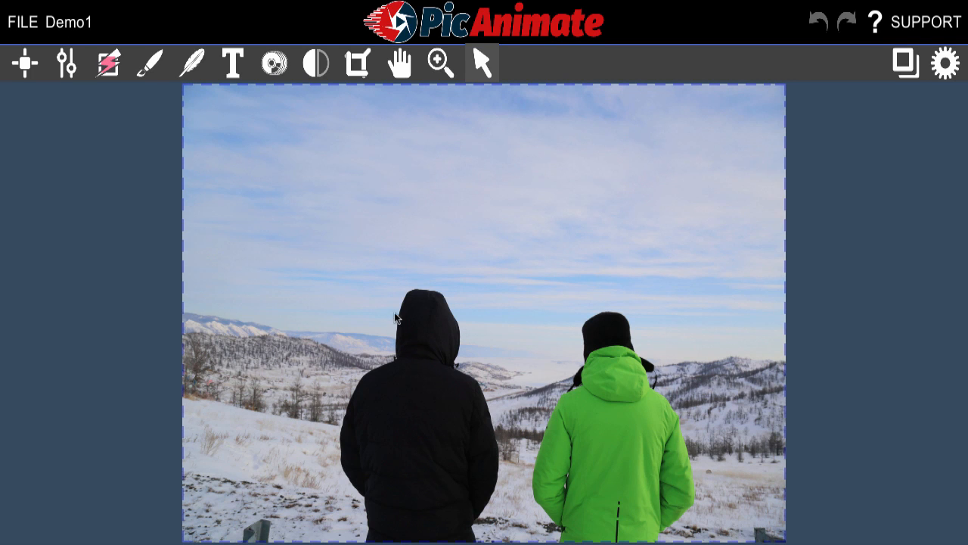
# Use Auto Mask's Part to Mask option to trace the left mountain ridge and the side of the person in the black jacket
pyautogui.click(110, 64)
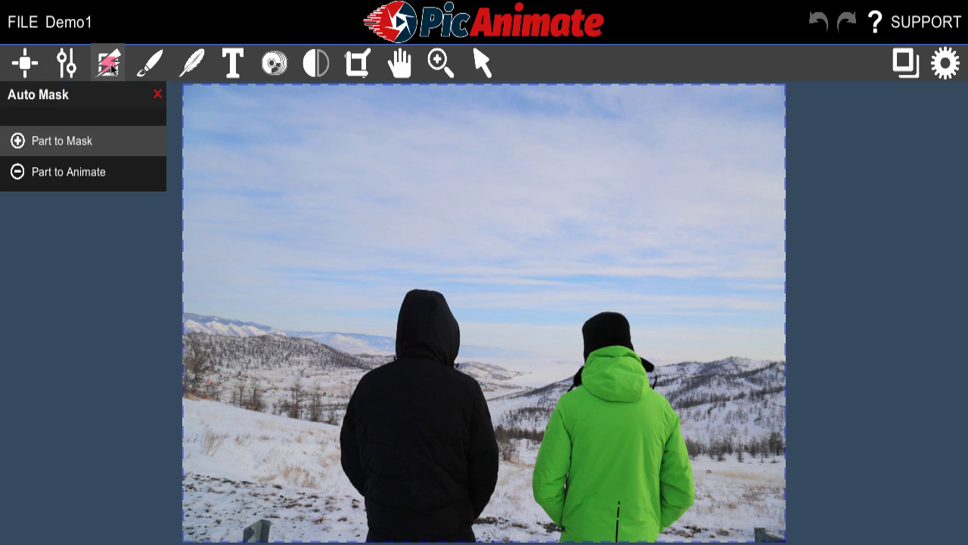
pyautogui.click(62, 146)
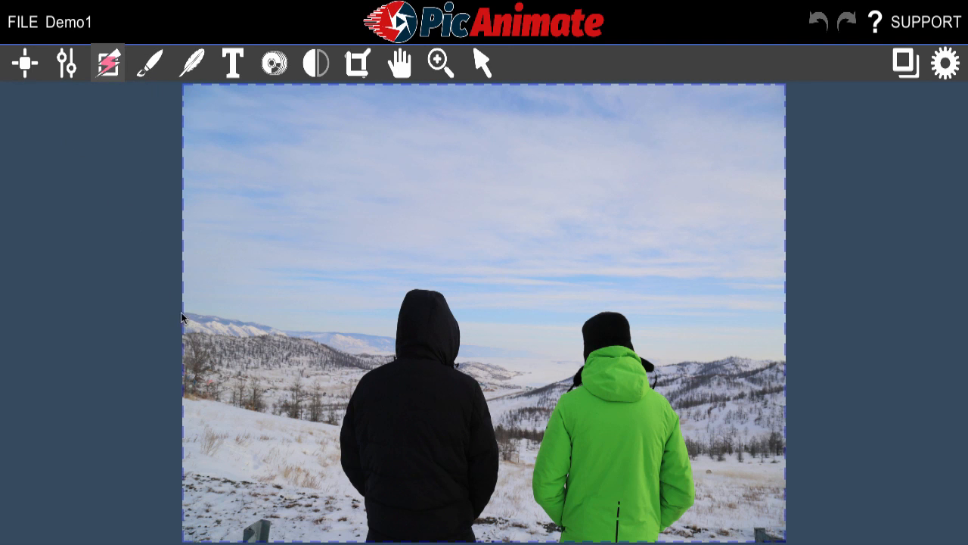
pyautogui.moveTo(183, 317)
pyautogui.mouseDown()
pyautogui.moveTo(397, 337)
pyautogui.moveTo(395, 358)
pyautogui.moveTo(353, 396)
pyautogui.mouseUp()
pyautogui.moveTo(370, 479); pyautogui.dragTo(372, 533)
pyautogui.click(189, 321)
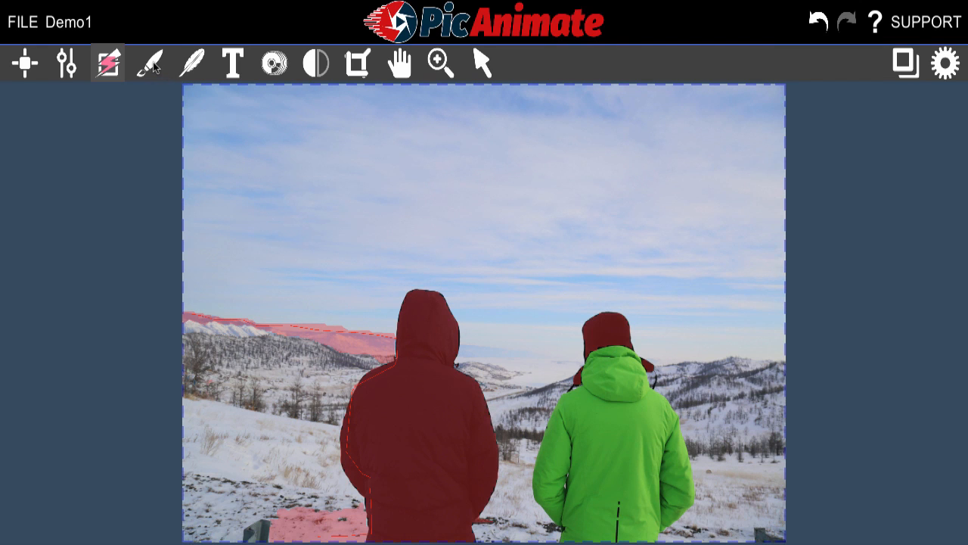
# Enlarge the mask brush to about two thirds of its maximum diameter and paint over the snowy landscape on the photo's left side
pyautogui.click(154, 65)
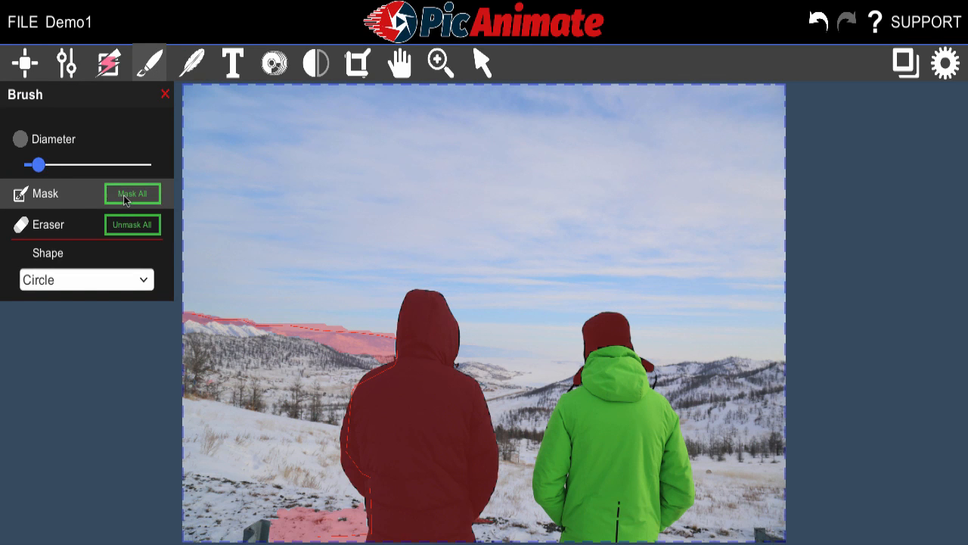
pyautogui.click(71, 166)
pyautogui.moveTo(97, 173); pyautogui.dragTo(110, 168)
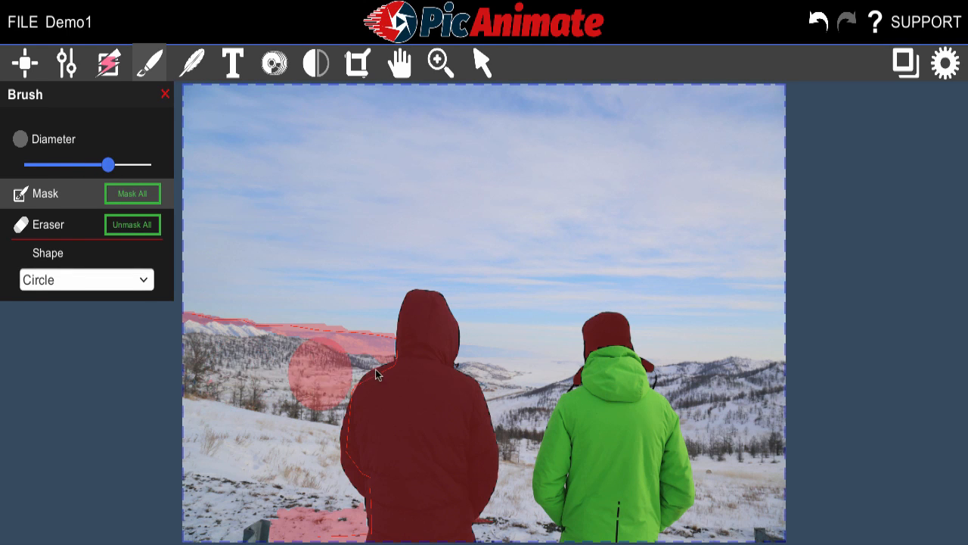
pyautogui.moveTo(341, 372)
pyautogui.mouseDown()
pyautogui.moveTo(201, 353)
pyautogui.moveTo(188, 507)
pyautogui.moveTo(190, 530)
pyautogui.moveTo(201, 529)
pyautogui.mouseUp()
pyautogui.moveTo(245, 412); pyautogui.dragTo(245, 396)
# Set the mask brush to its maximum diameter and paint over the remaining landscape and the person in the green jacket
pyautogui.moveTo(108, 164); pyautogui.dragTo(151, 164)
pyautogui.moveTo(754, 413)
pyautogui.mouseDown()
pyautogui.moveTo(407, 382)
pyautogui.moveTo(247, 491)
pyautogui.moveTo(601, 505)
pyautogui.mouseUp()
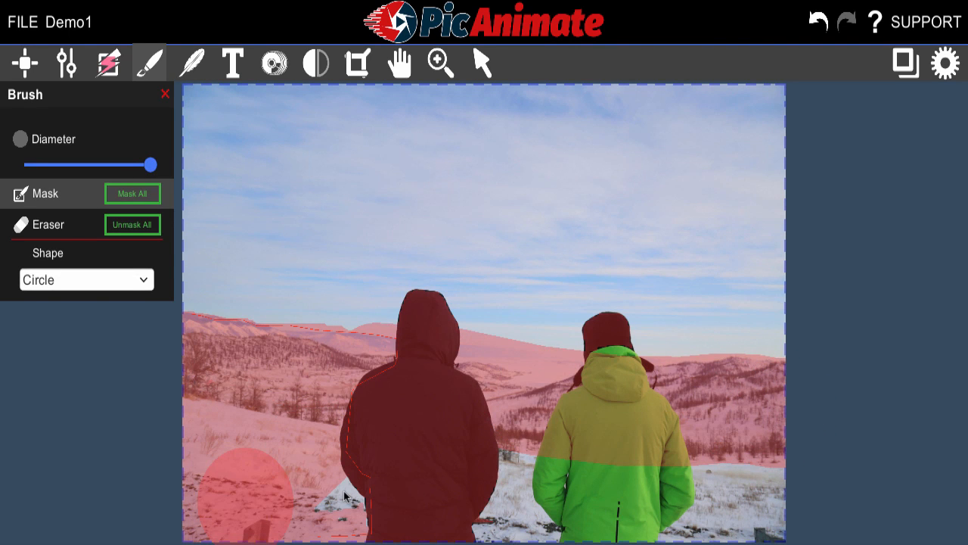
pyautogui.moveTo(344, 497)
pyautogui.mouseDown()
pyautogui.moveTo(735, 476)
pyautogui.moveTo(573, 501)
pyautogui.moveTo(785, 525)
pyautogui.mouseUp()
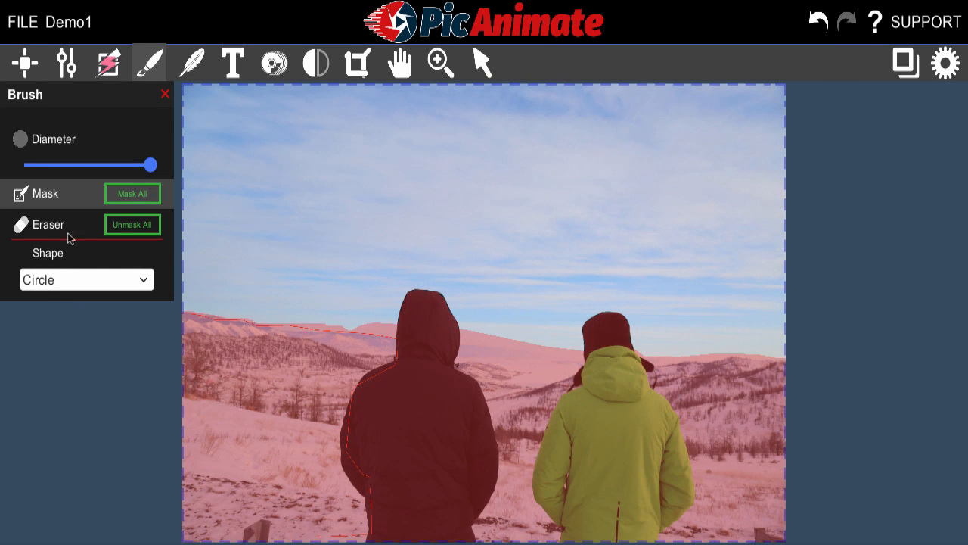
# Add rightward Click & Drag animation points down the left part of the sky
pyautogui.click(27, 65)
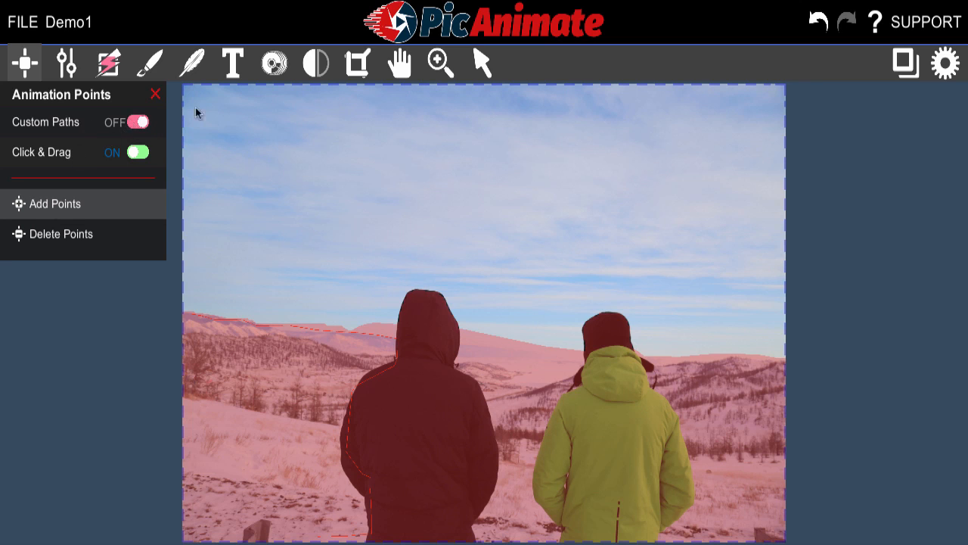
pyautogui.moveTo(211, 107); pyautogui.dragTo(237, 108)
pyautogui.moveTo(214, 159); pyautogui.dragTo(248, 160)
pyautogui.moveTo(226, 205); pyautogui.dragTo(253, 205)
pyautogui.moveTo(207, 247); pyautogui.dragTo(289, 269)
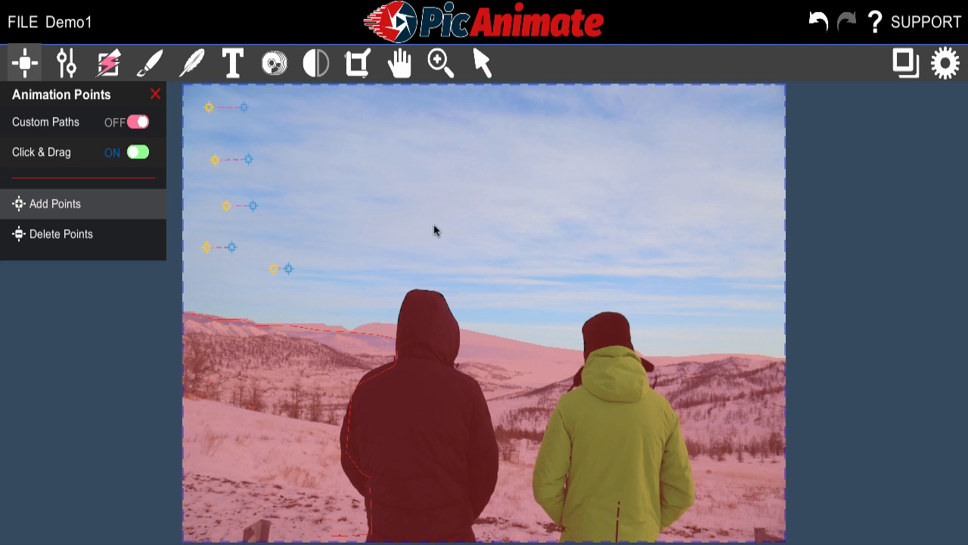
# Add animation points across the middle and right of the upper sky, with horizontal paths running rightward
pyautogui.click(432, 144)
pyautogui.moveTo(366, 178); pyautogui.dragTo(427, 177)
pyautogui.moveTo(489, 186); pyautogui.dragTo(522, 186)
pyautogui.click(591, 127)
pyautogui.moveTo(591, 128); pyautogui.dragTo(595, 128)
pyautogui.click(717, 99)
pyautogui.moveTo(606, 185); pyautogui.dragTo(671, 183)
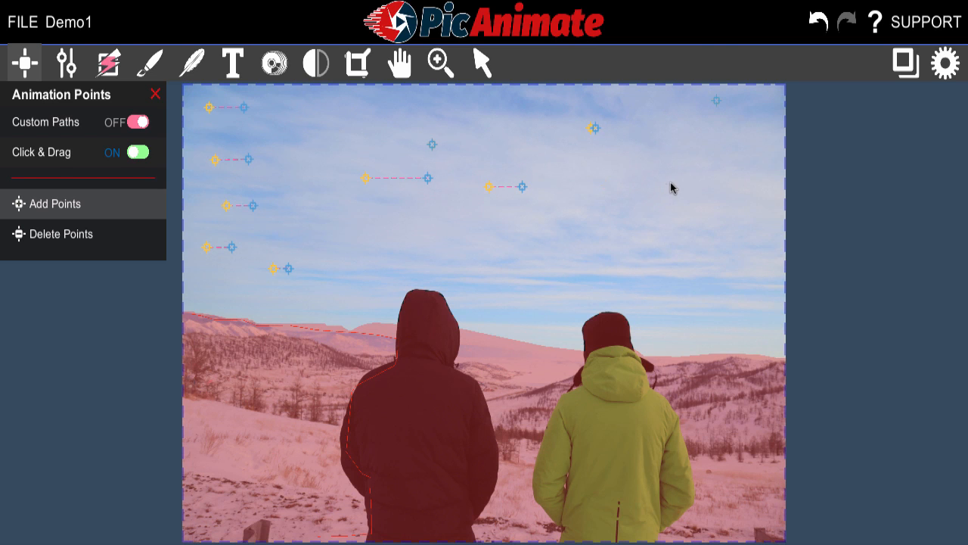
# Fill gaps in the upper-right and upper-middle sky with rightward points, and add one above the person in black
pyautogui.click(670, 144)
pyautogui.moveTo(709, 144); pyautogui.dragTo(707, 144)
pyautogui.moveTo(628, 108); pyautogui.dragTo(646, 108)
pyautogui.moveTo(378, 111); pyautogui.dragTo(432, 110)
pyautogui.moveTo(454, 243); pyautogui.dragTo(497, 243)
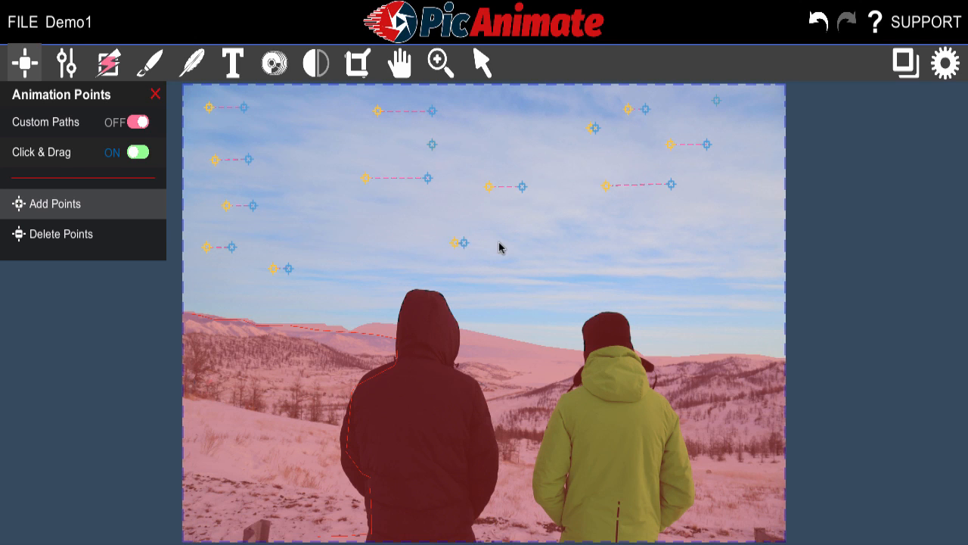
# Add rightward animation points in the lower sky above and around the two people
pyautogui.moveTo(605, 264); pyautogui.dragTo(656, 264)
pyautogui.moveTo(706, 229); pyautogui.dragTo(735, 228)
pyautogui.moveTo(683, 306); pyautogui.dragTo(740, 306)
pyautogui.click(489, 295)
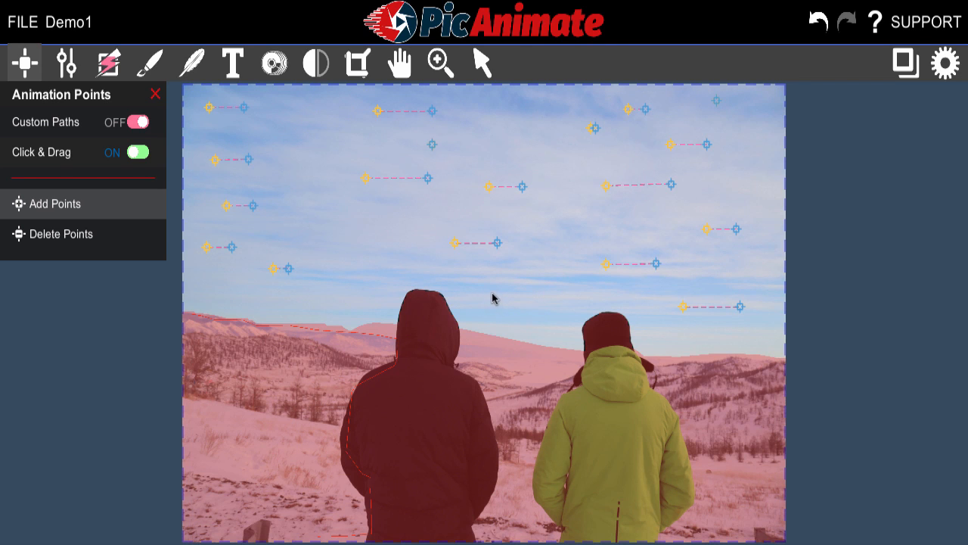
pyautogui.moveTo(506, 294); pyautogui.dragTo(503, 294)
pyautogui.moveTo(337, 238); pyautogui.dragTo(372, 238)
# Preview the sky animation, and stop playback
pyautogui.press('space')
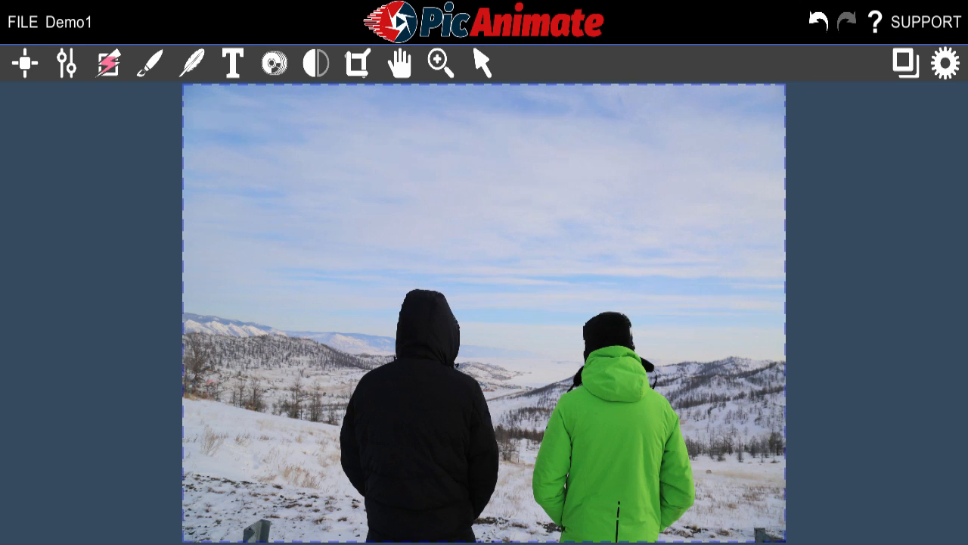
pyautogui.press('space')
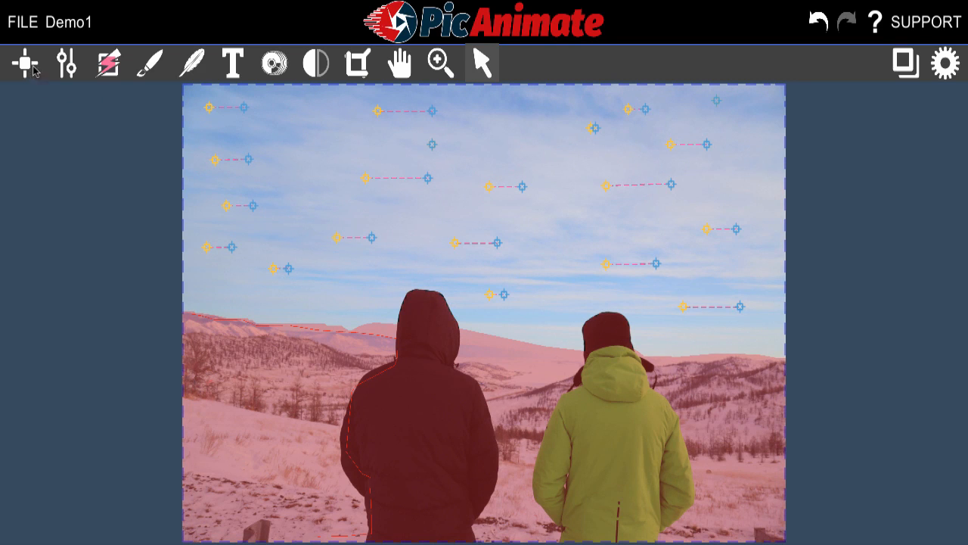
# Reduce the mask brush diameter and paint a wider mask around the heads of both people
pyautogui.click(151, 65)
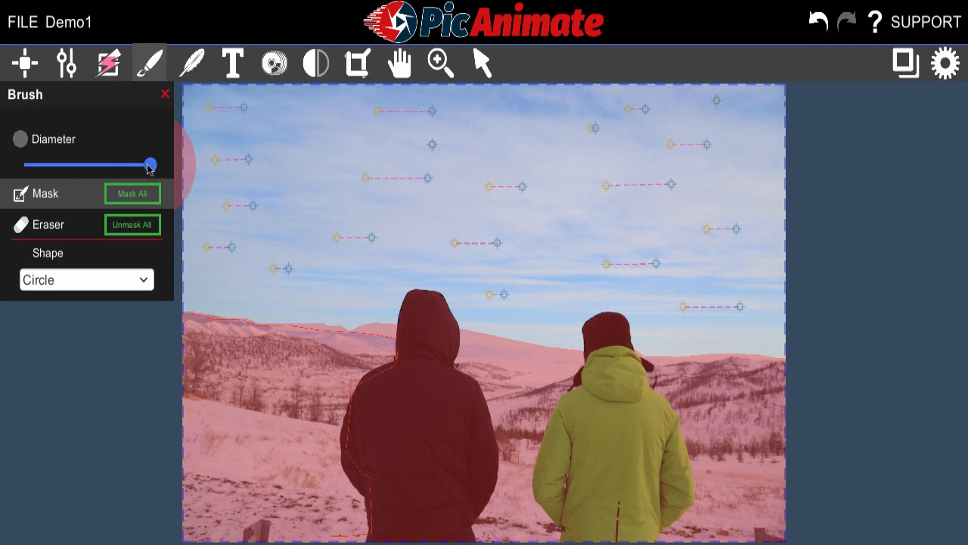
pyautogui.moveTo(151, 165); pyautogui.dragTo(72, 168)
pyautogui.moveTo(426, 337)
pyautogui.mouseDown()
pyautogui.moveTo(437, 313)
pyautogui.moveTo(422, 297)
pyautogui.moveTo(406, 332)
pyautogui.moveTo(417, 305)
pyautogui.moveTo(436, 302)
pyautogui.moveTo(450, 331)
pyautogui.mouseUp()
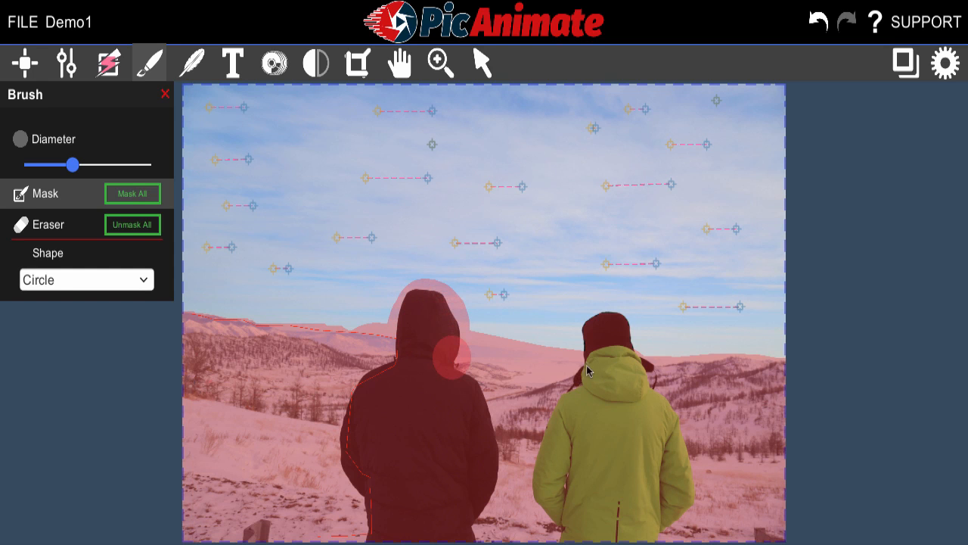
pyautogui.moveTo(591, 354)
pyautogui.mouseDown()
pyautogui.moveTo(609, 325)
pyautogui.moveTo(622, 341)
pyautogui.moveTo(624, 366)
pyautogui.mouseUp()
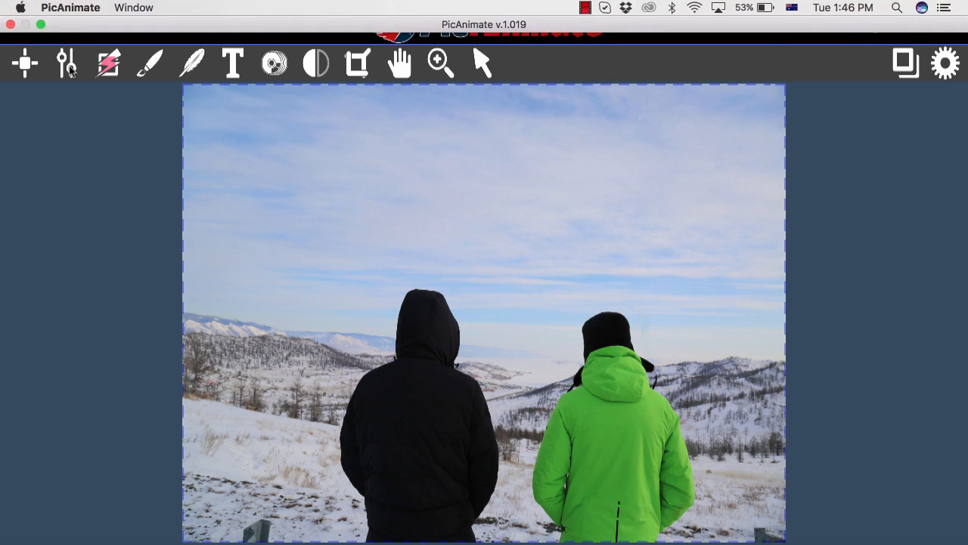
# Turn on Reverse for the animation and check the available animation presets, keeping Custom
pyautogui.click(68, 67)
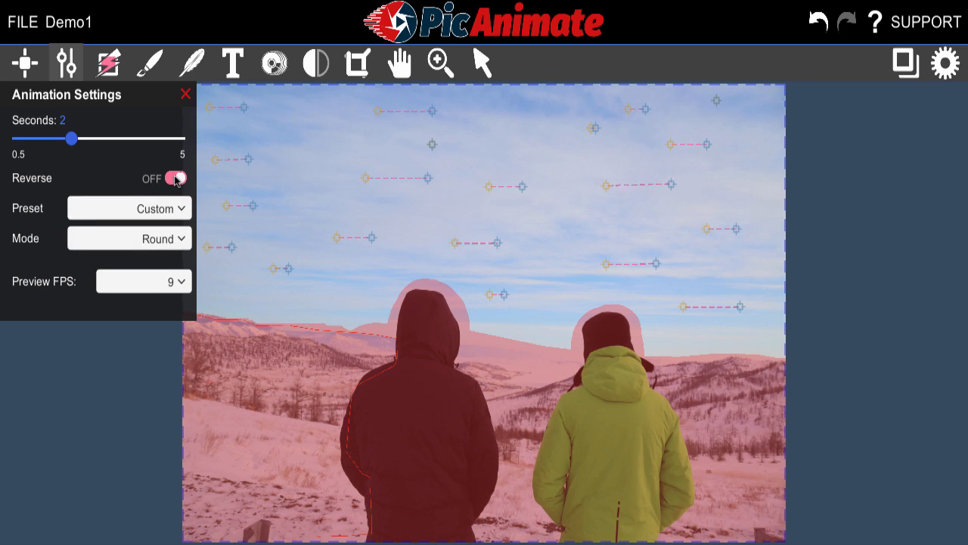
pyautogui.click(176, 179)
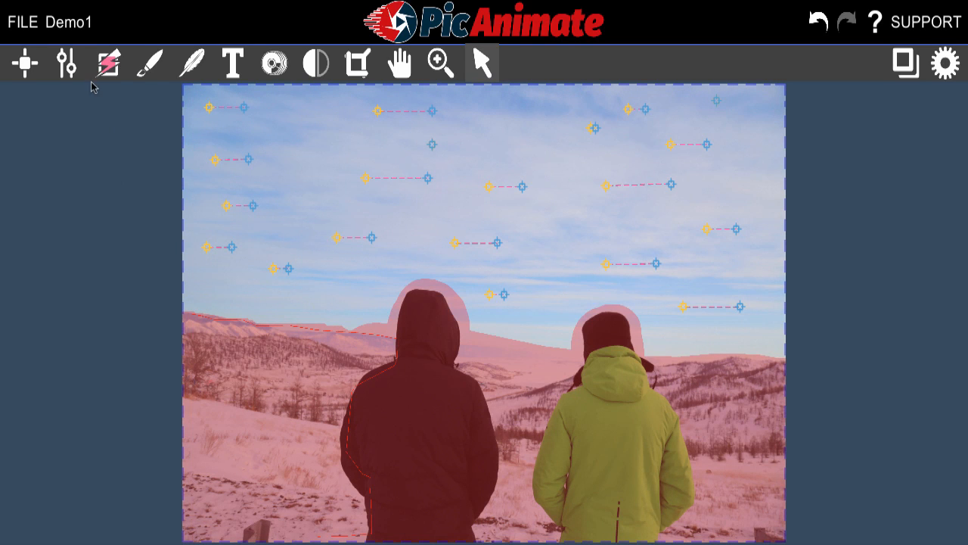
pyautogui.click(67, 65)
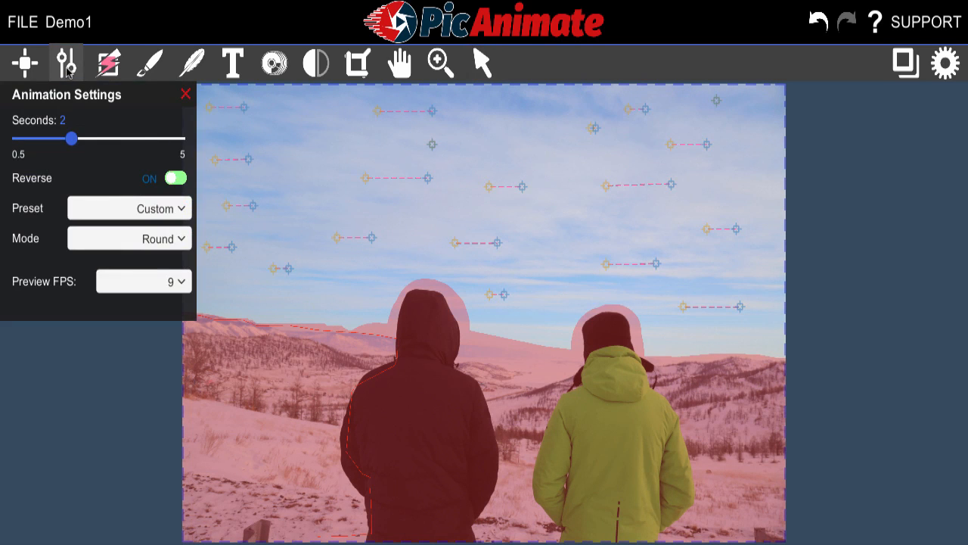
pyautogui.click(129, 202)
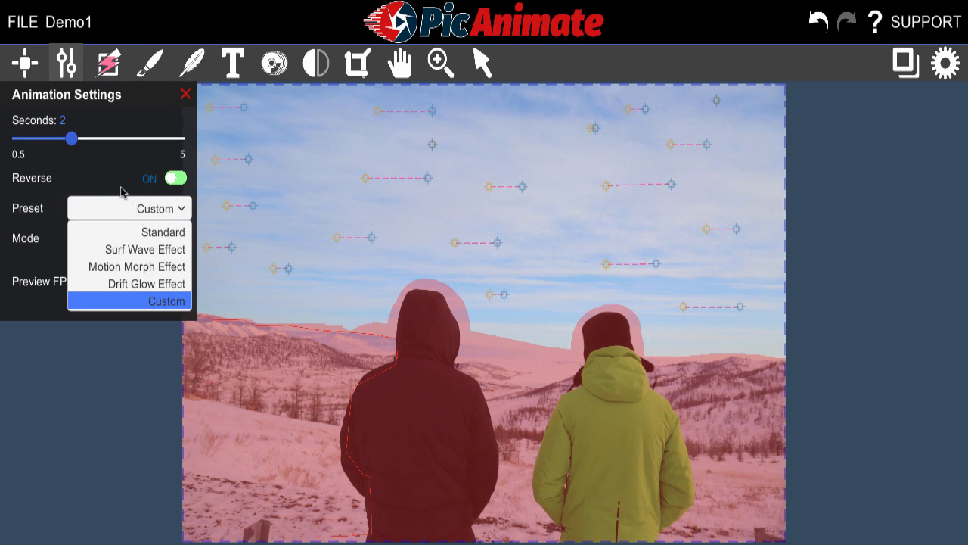
pyautogui.click(57, 252)
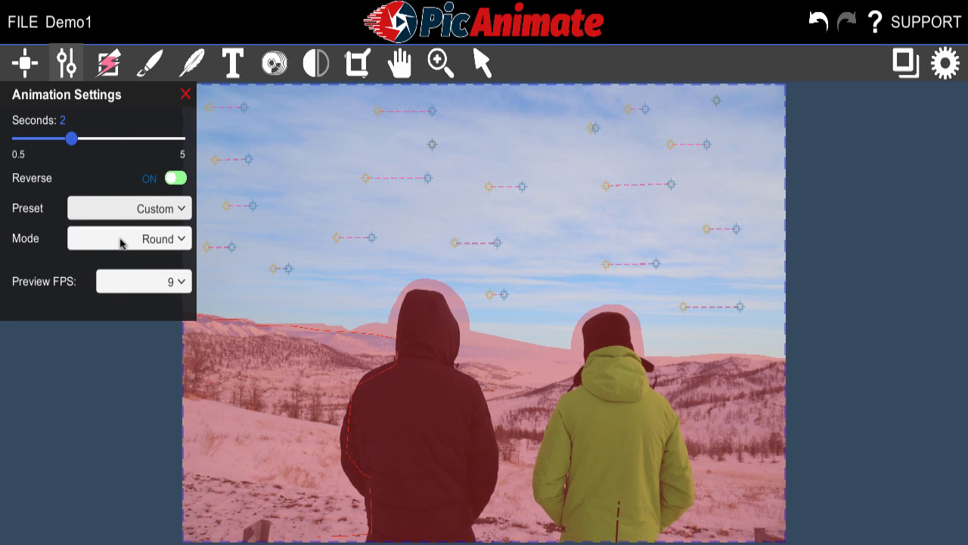
# Set the animation mode to Infinity and preview the sky movement
pyautogui.click(118, 240)
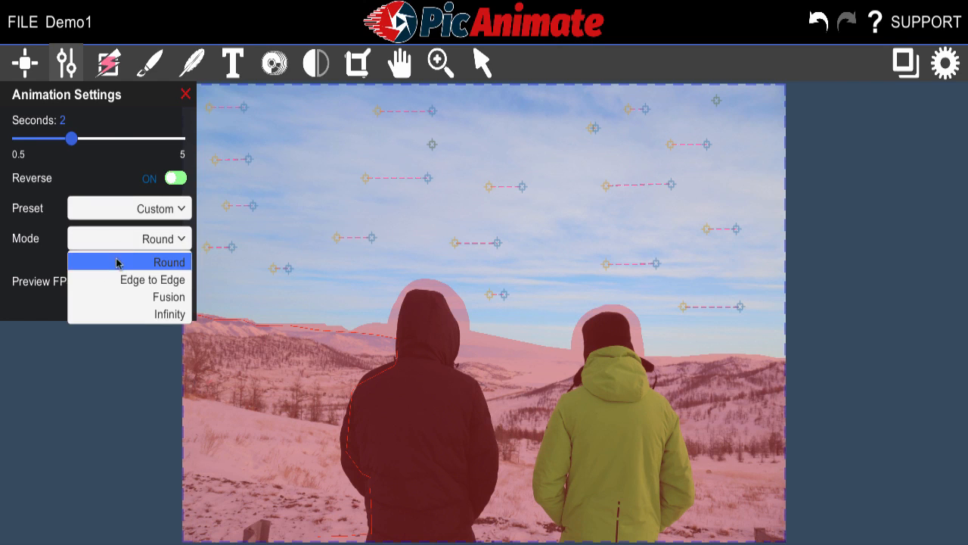
pyautogui.click(167, 314)
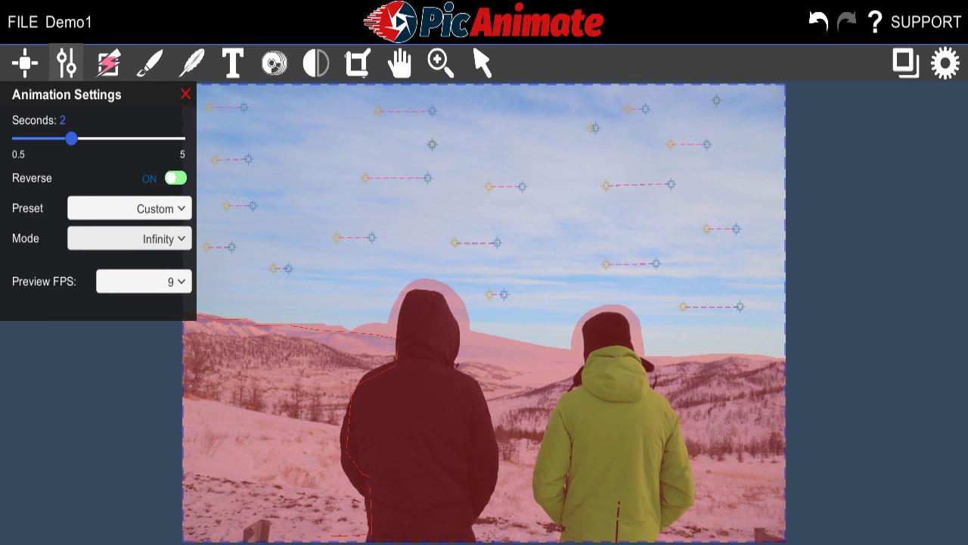
pyautogui.press('space')
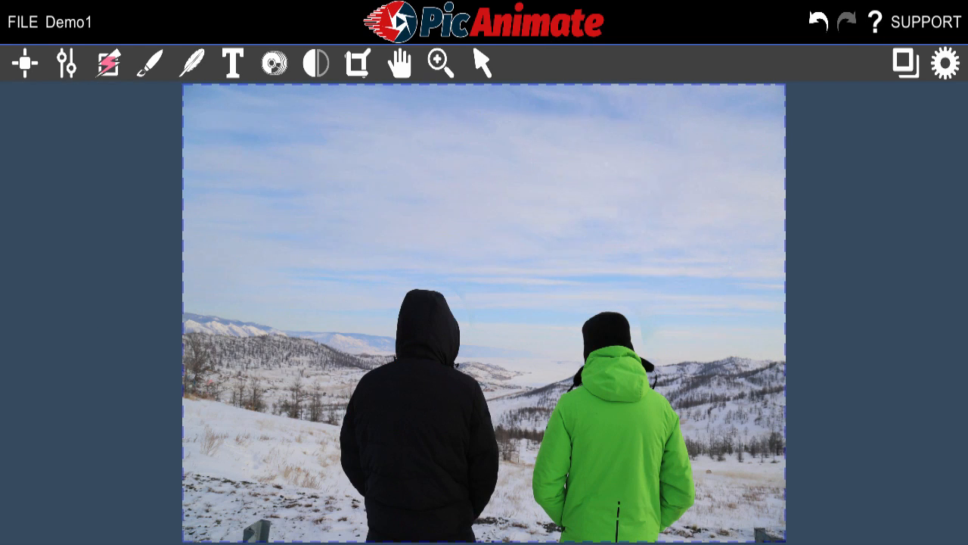
# Set the animation mode to Edge to Edge, preview the sky movement, and stop playback
pyautogui.click(66, 65)
pyautogui.click(127, 240)
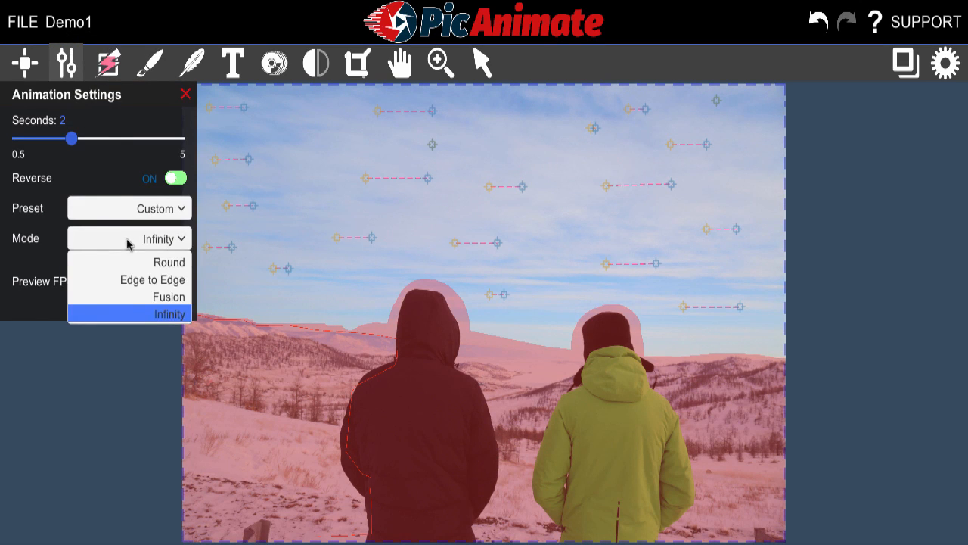
pyautogui.click(130, 279)
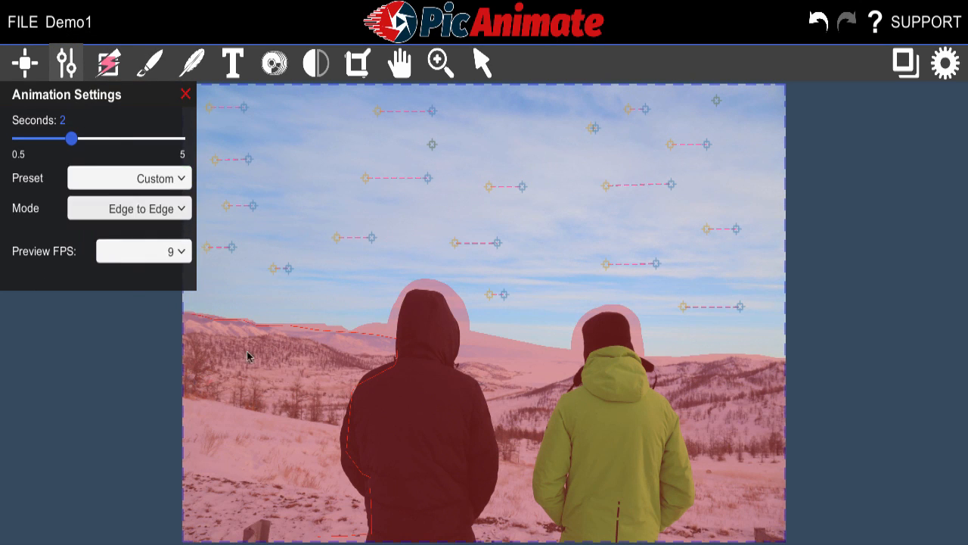
pyautogui.click(461, 544)
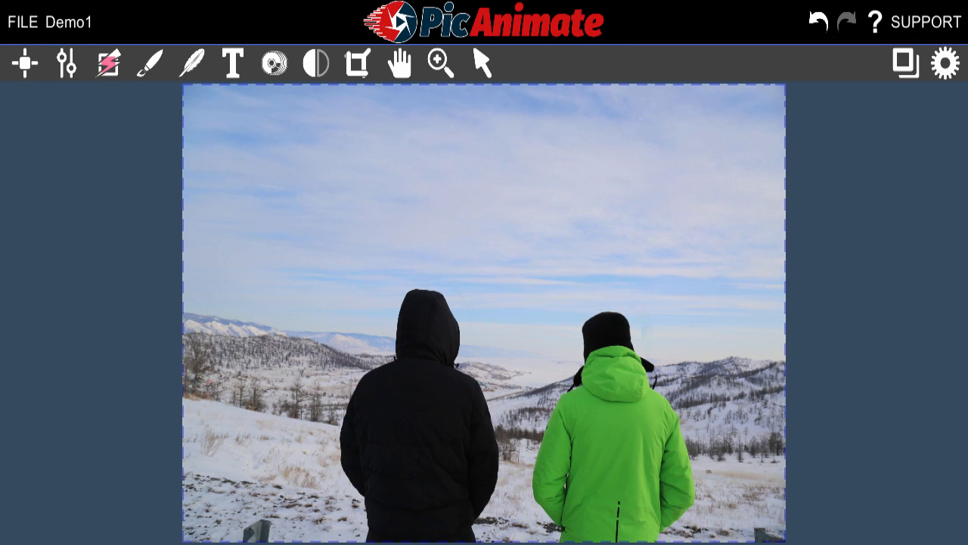
pyautogui.click(462, 543)
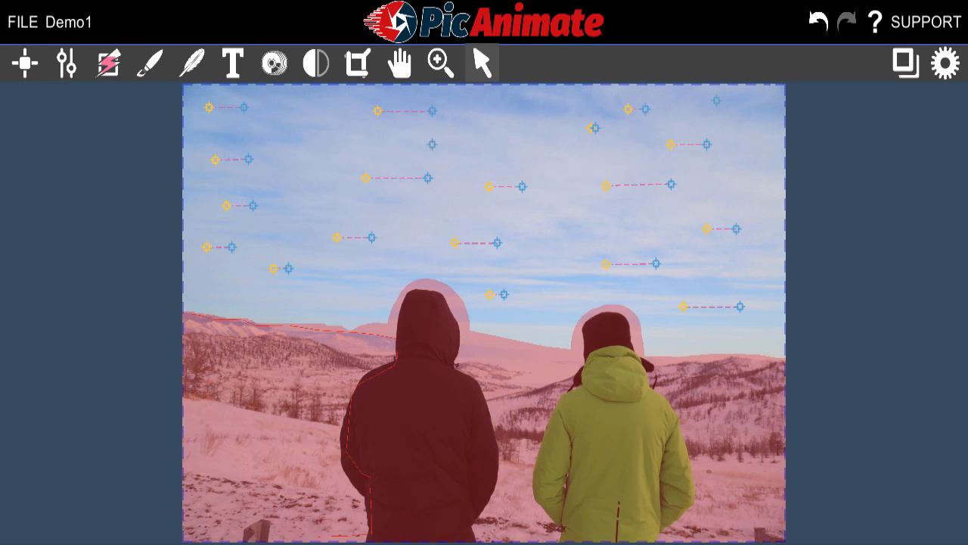
# Examine the animation settings, the Edge Blend preview, the text options and the general program settings
pyautogui.click(68, 66)
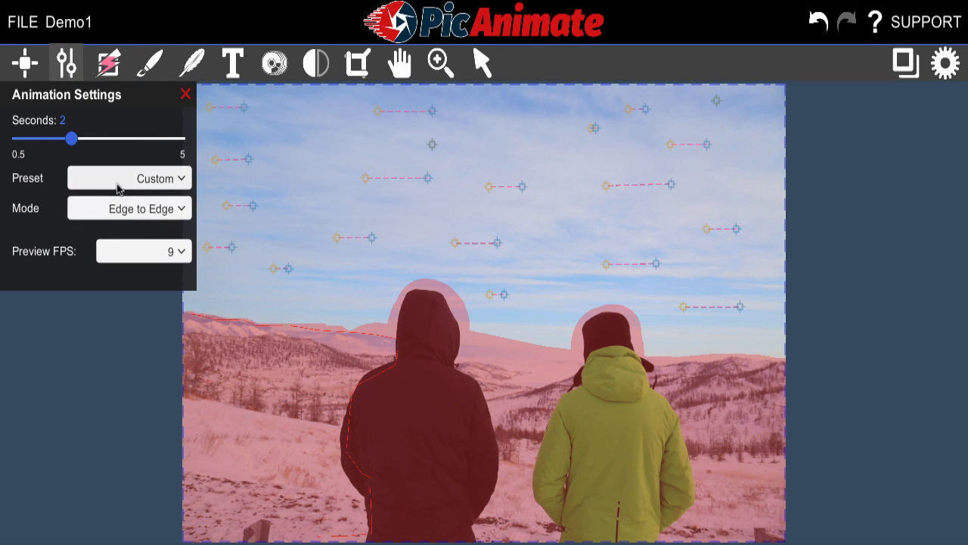
pyautogui.click(193, 63)
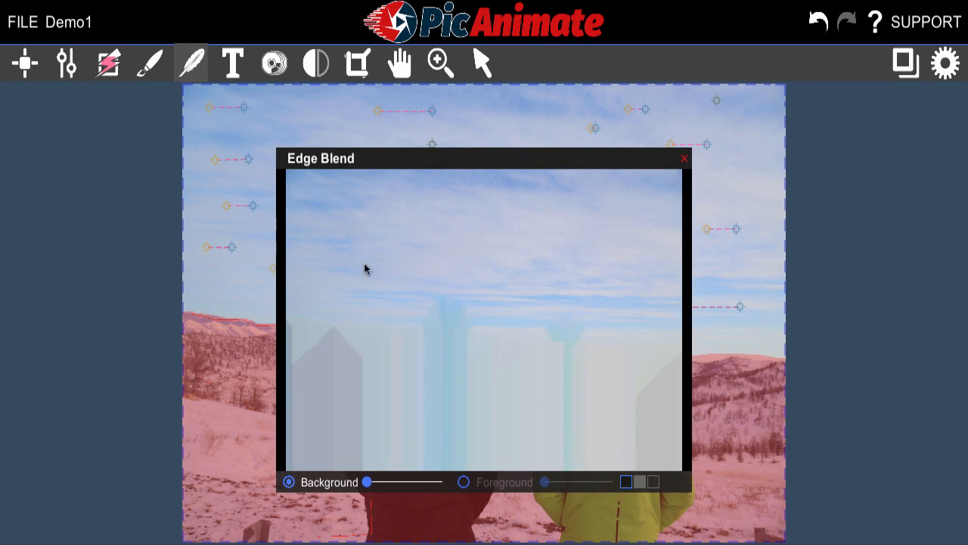
pyautogui.click(683, 160)
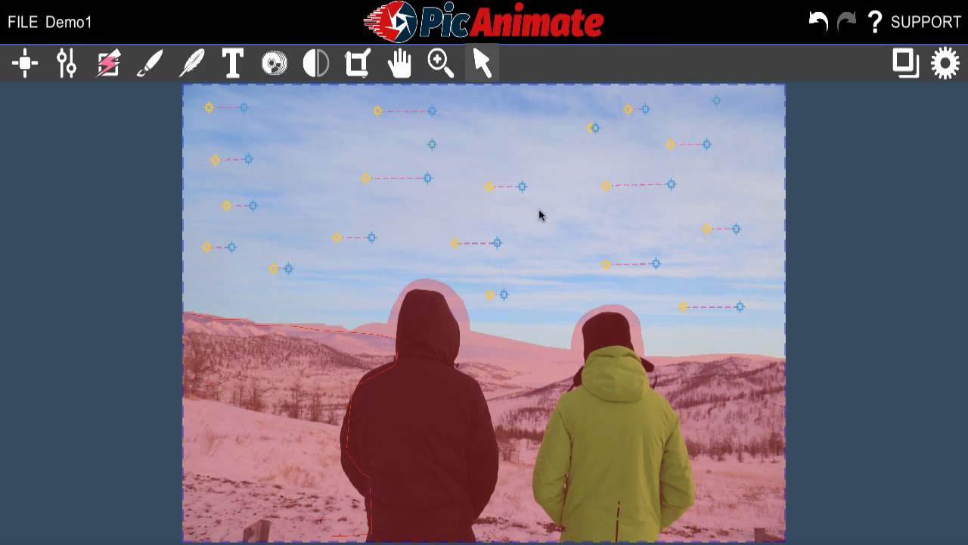
pyautogui.click(233, 68)
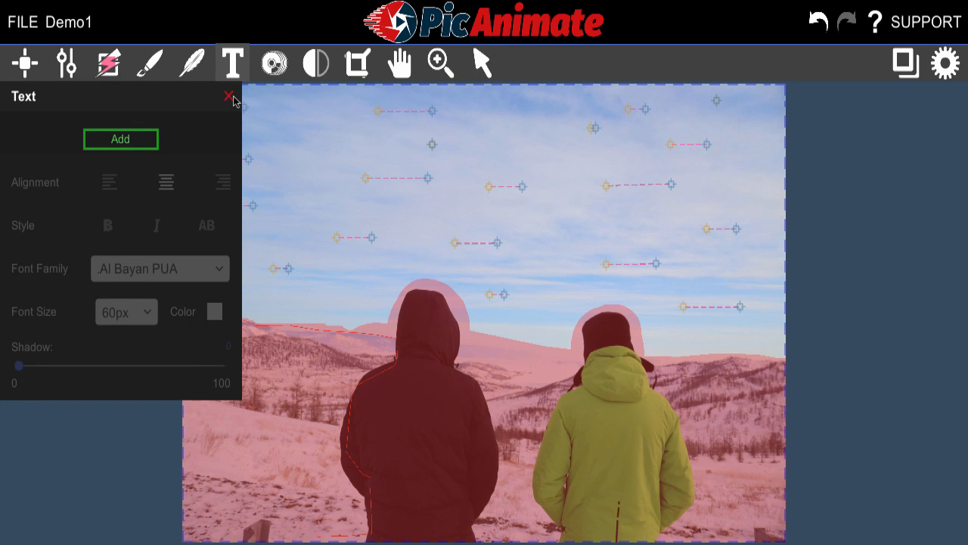
pyautogui.click(228, 96)
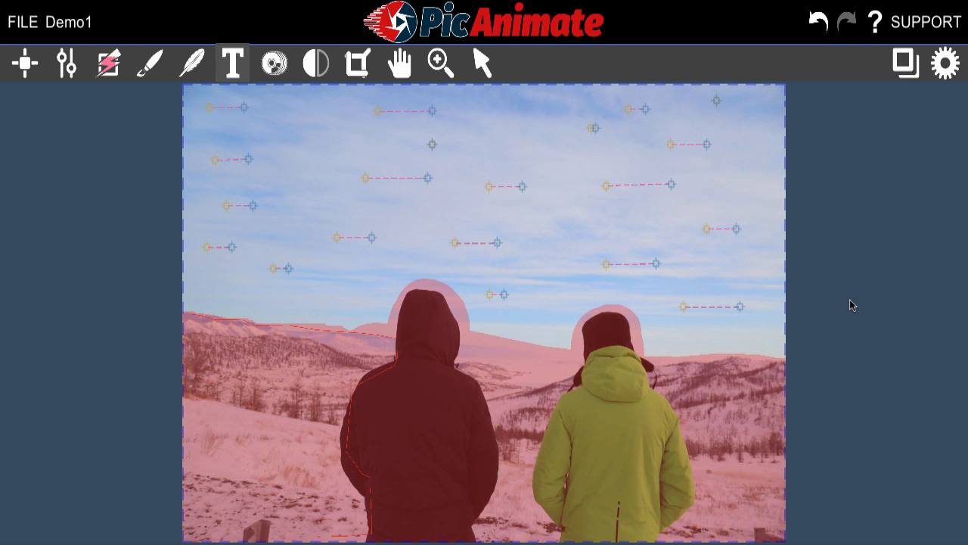
pyautogui.click(930, 70)
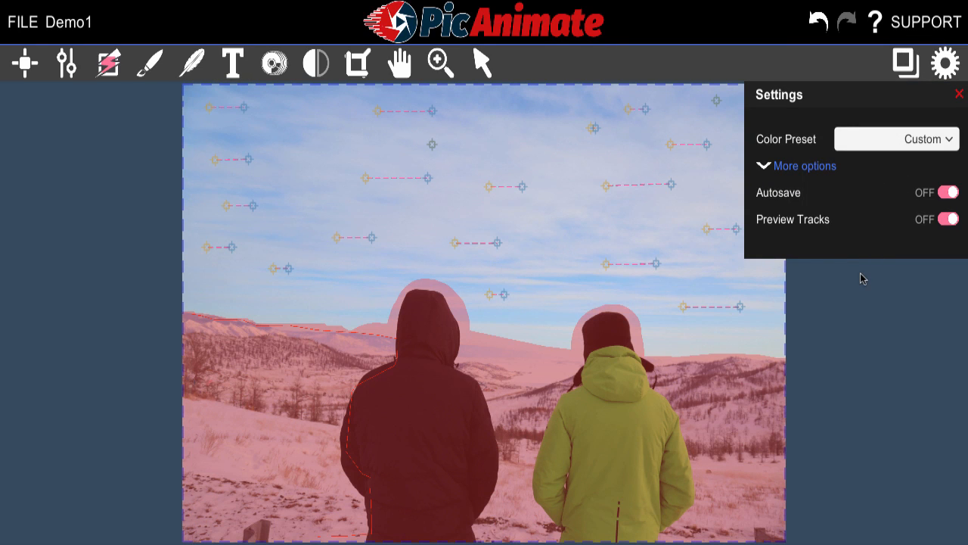
pyautogui.click(959, 94)
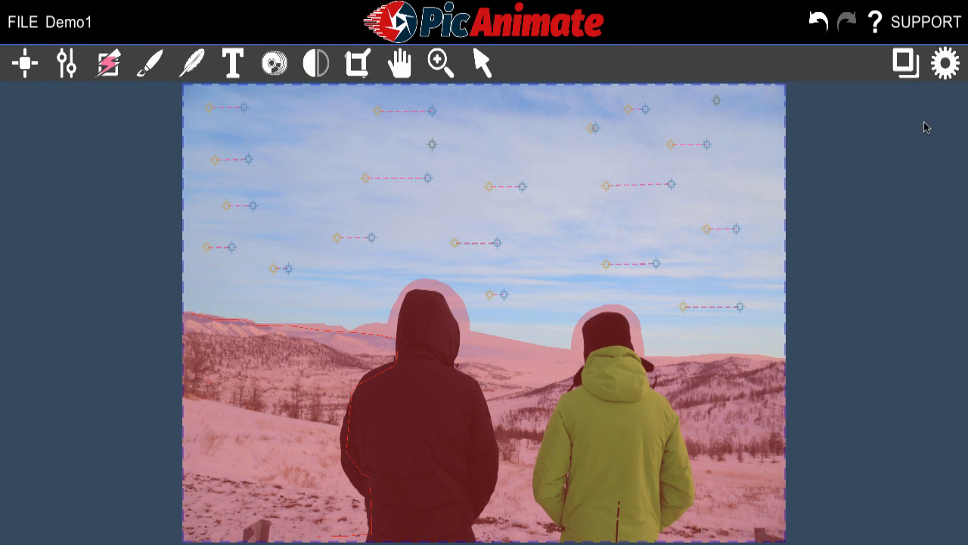